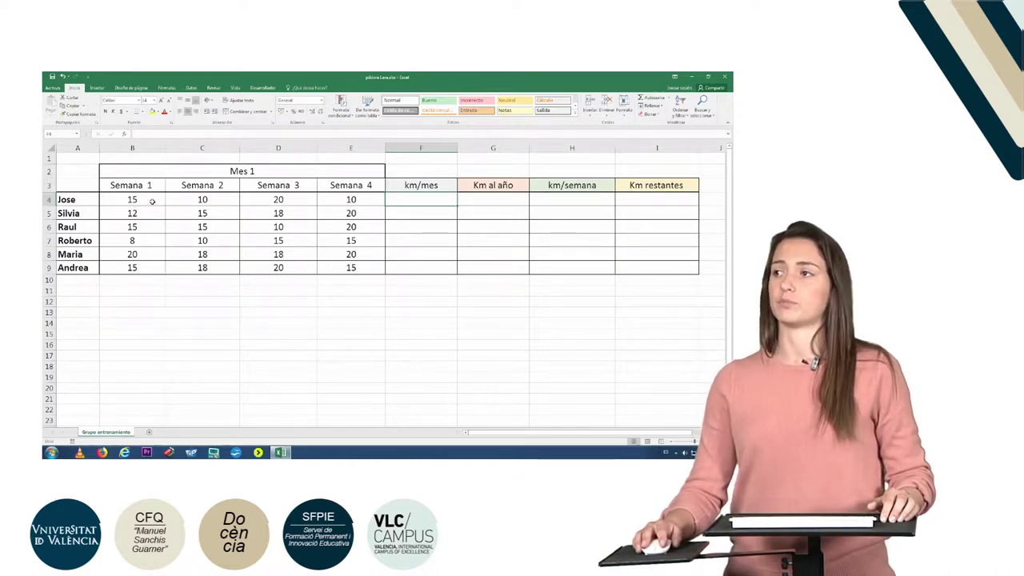
# - Try AutoSum on Jose's weekly kilometres, then delete the automatic sum from F4
pyautogui.moveTo(157, 202); pyautogui.dragTo(413, 193)
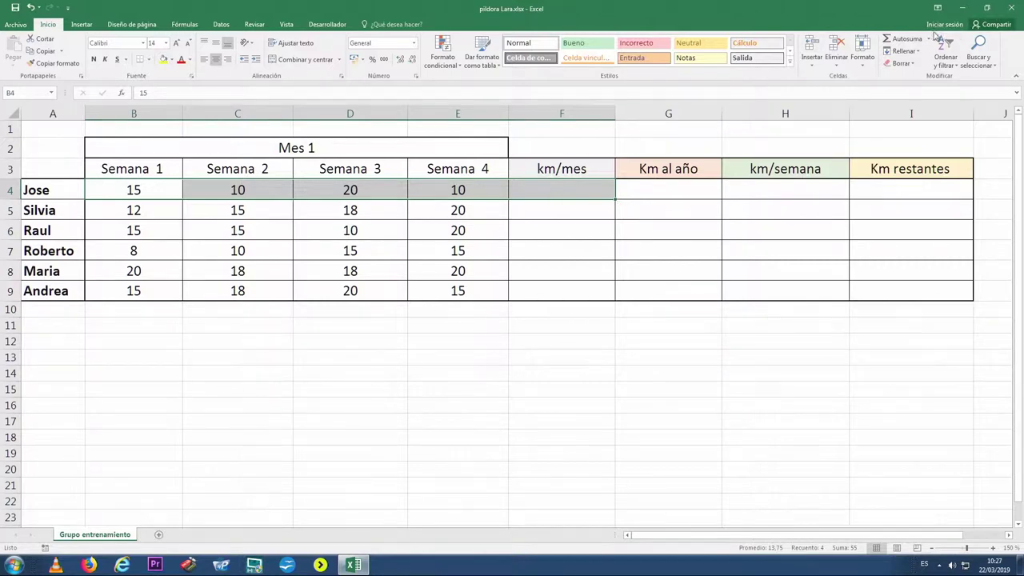
pyautogui.click(905, 41)
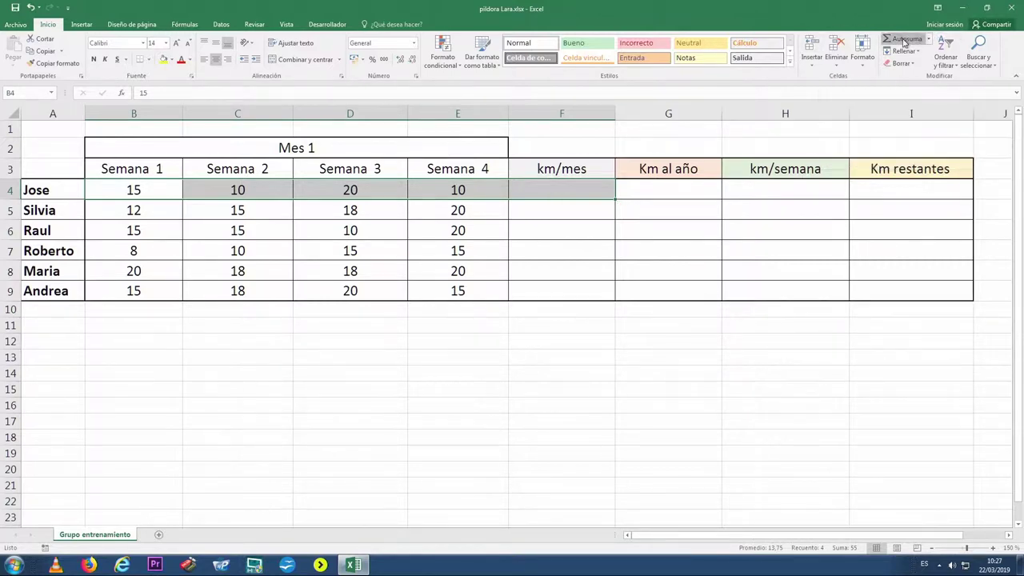
pyautogui.click(591, 189)
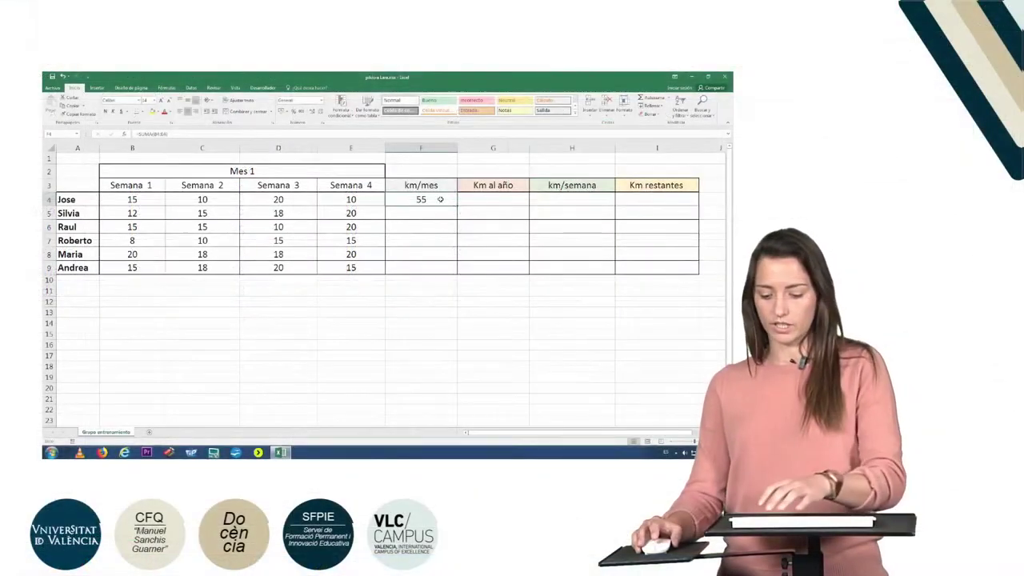
pyautogui.press('Delete')
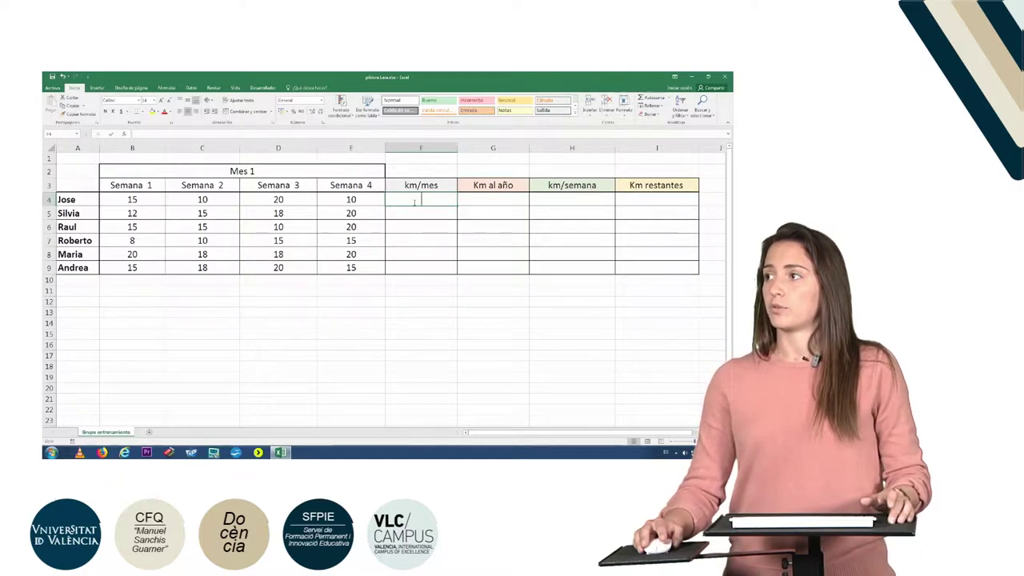
# - Enter =B4+C4+D4+E4 in F4 and fill it down to F9: 55, 65, 60, 48, 76, 68
pyautogui.doubleClick(415, 202)
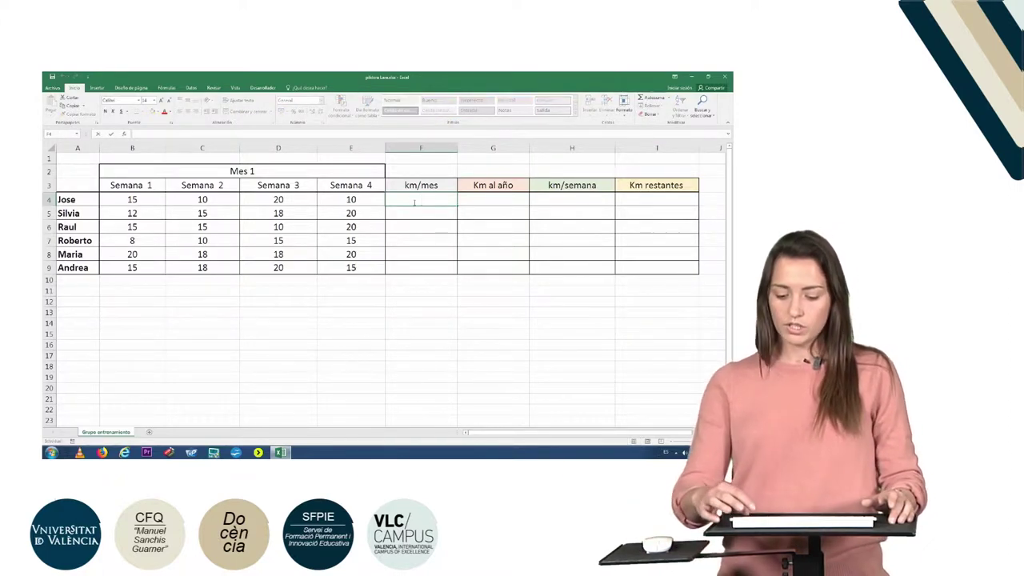
pyautogui.press('Return')
pyautogui.write('0')
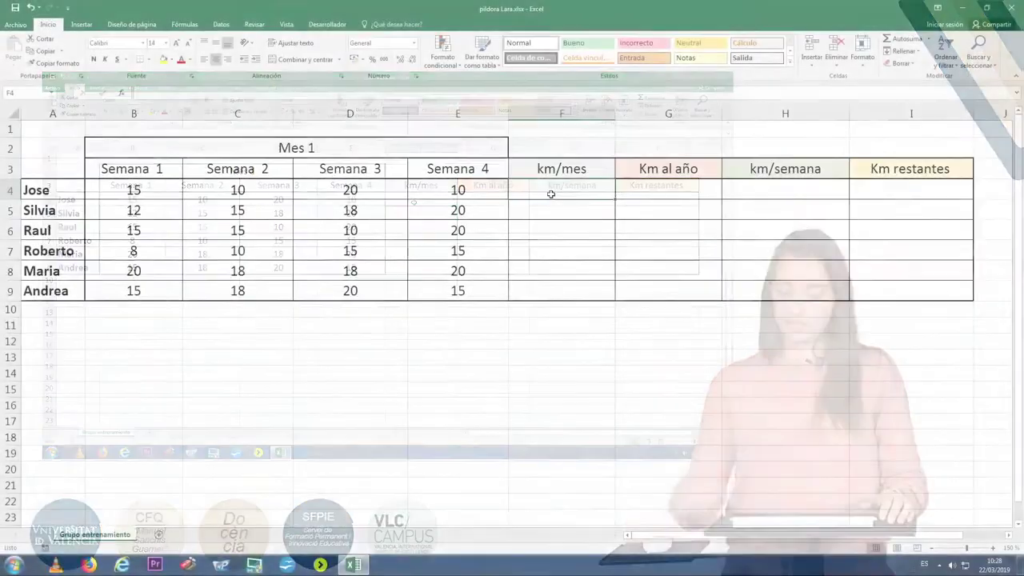
pyautogui.write('=')
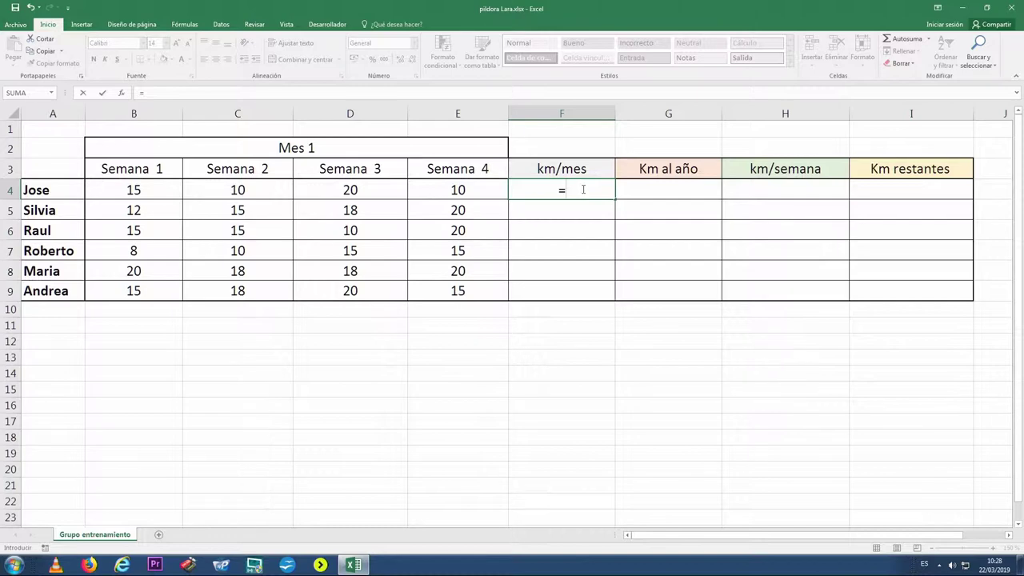
pyautogui.click(144, 189)
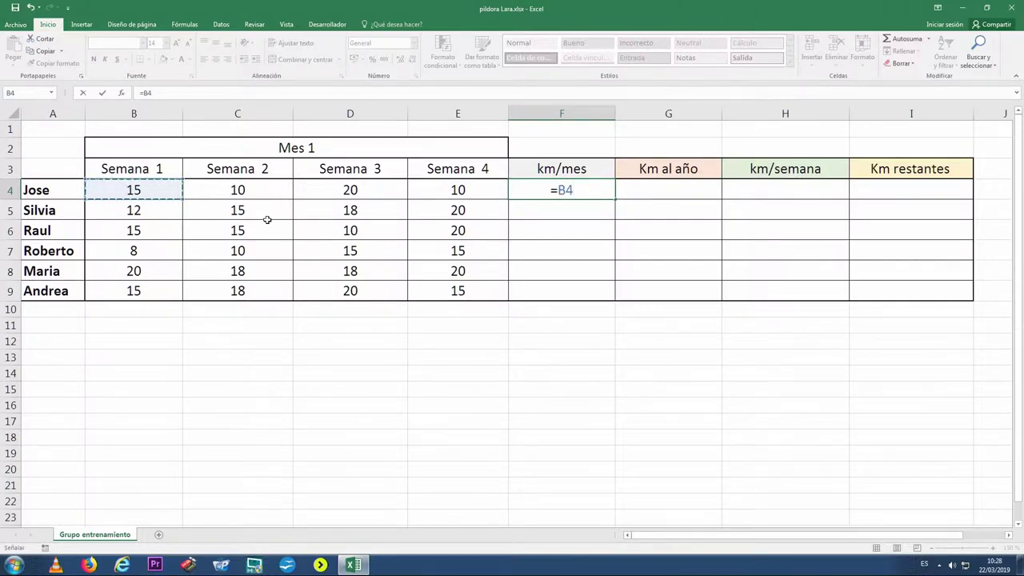
pyautogui.write('+')
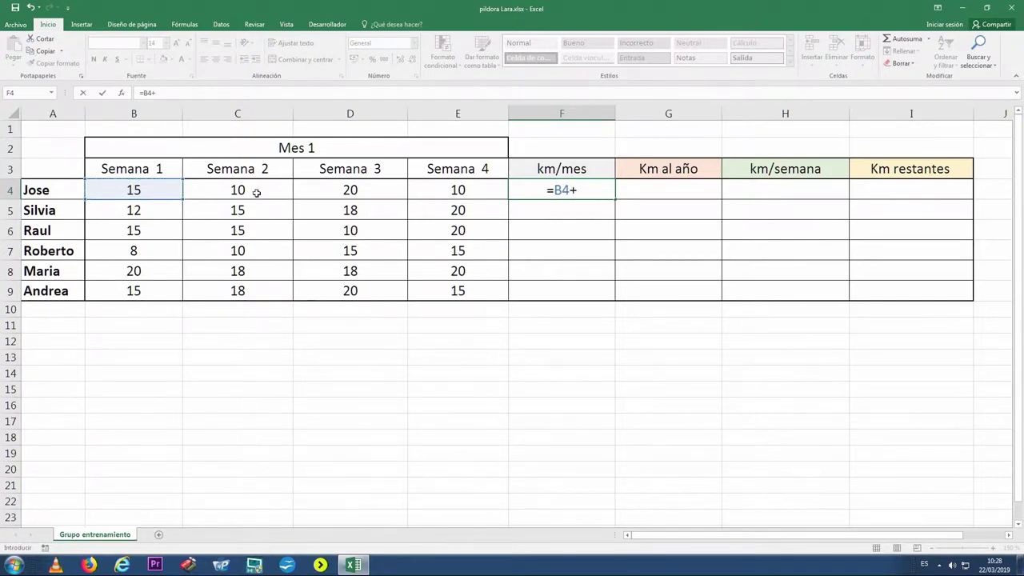
pyautogui.click(256, 193)
pyautogui.write('+')
pyautogui.click(360, 187)
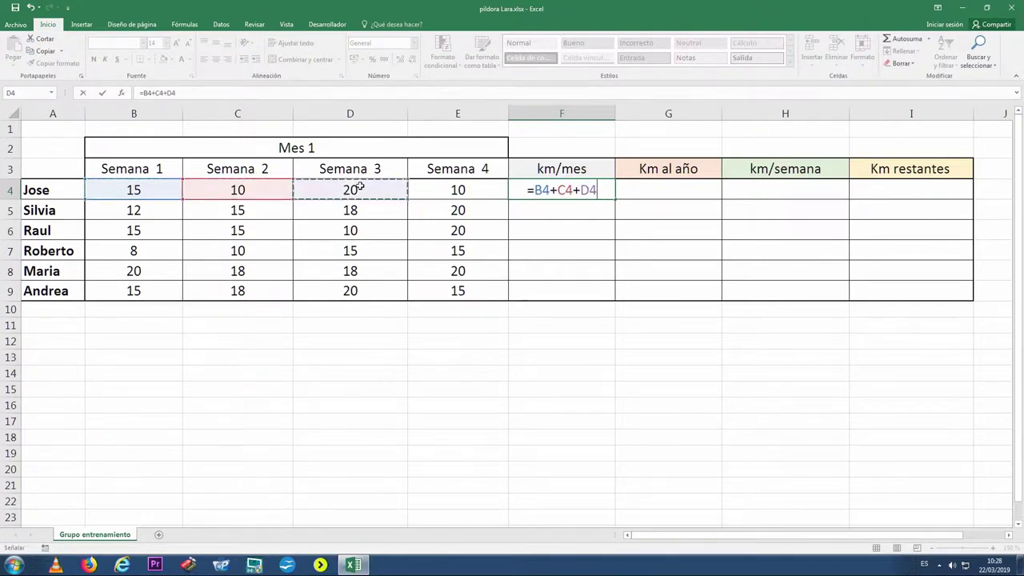
pyautogui.write('+')
pyautogui.click(438, 187)
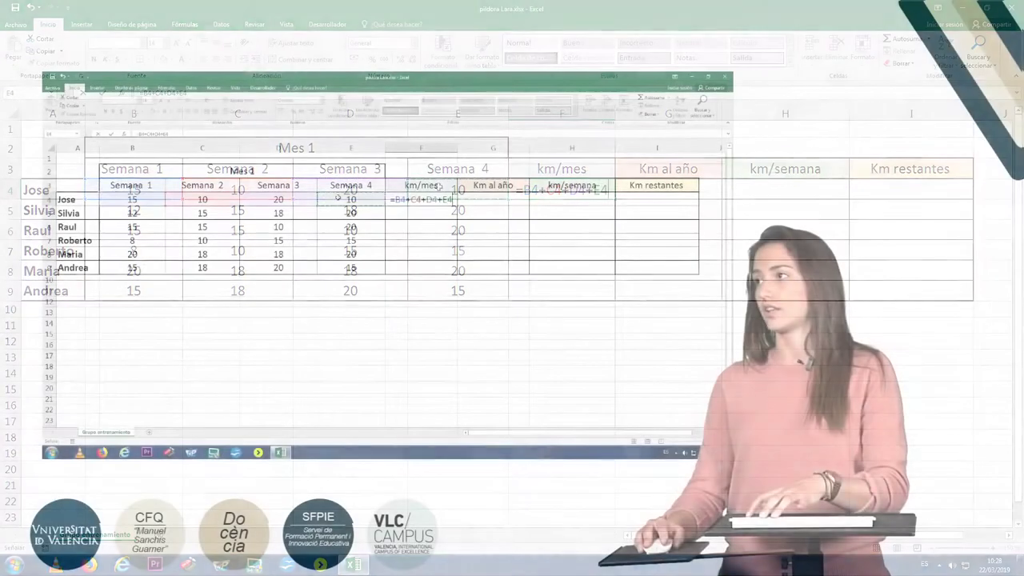
pyautogui.press('Return')
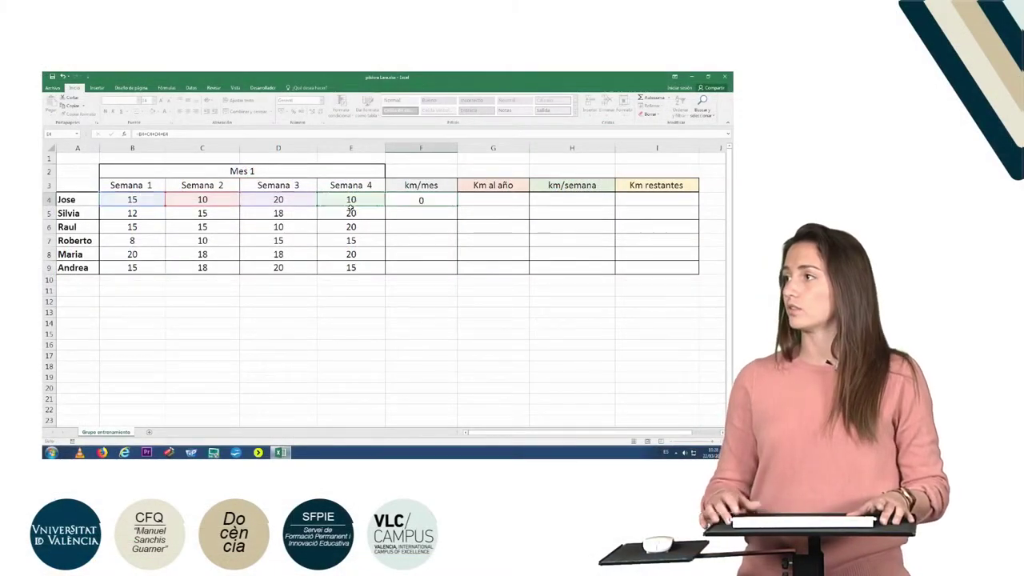
pyautogui.click(439, 199)
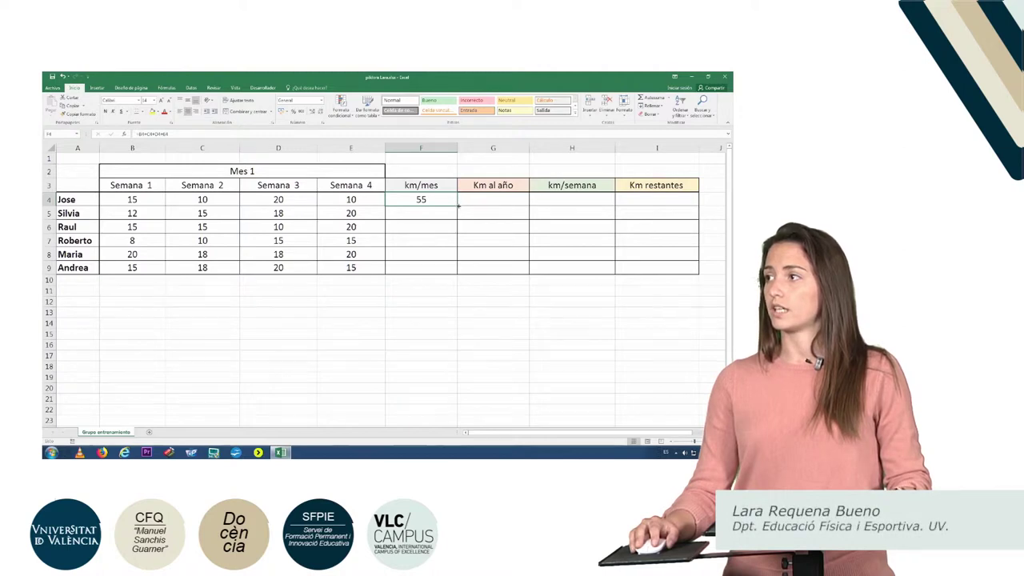
pyautogui.doubleClick(459, 206)
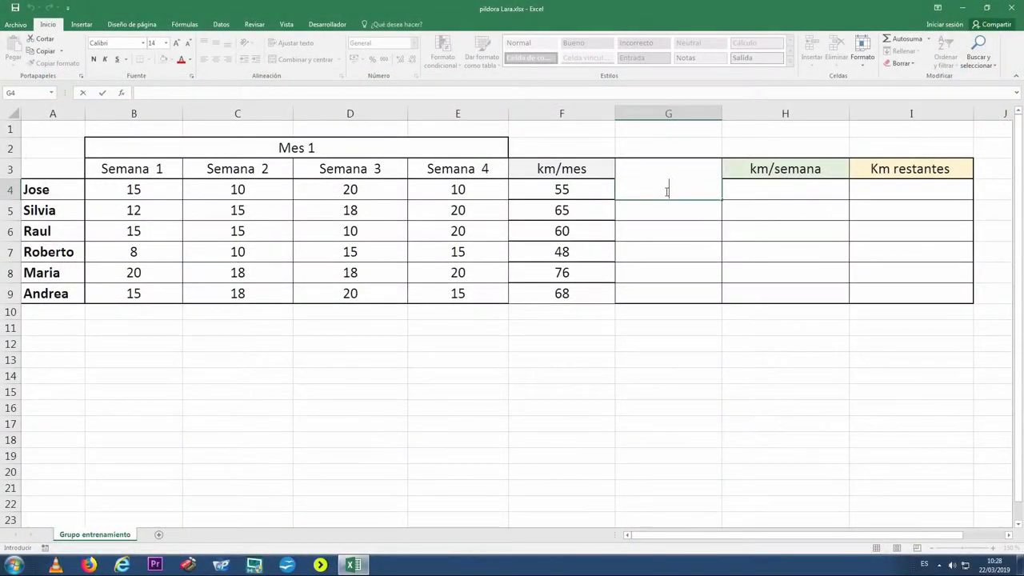
# - Enter =F4*12 in G4 and fill it down to G9: 660, 780, 720, 576, 912, 816
pyautogui.write('=')
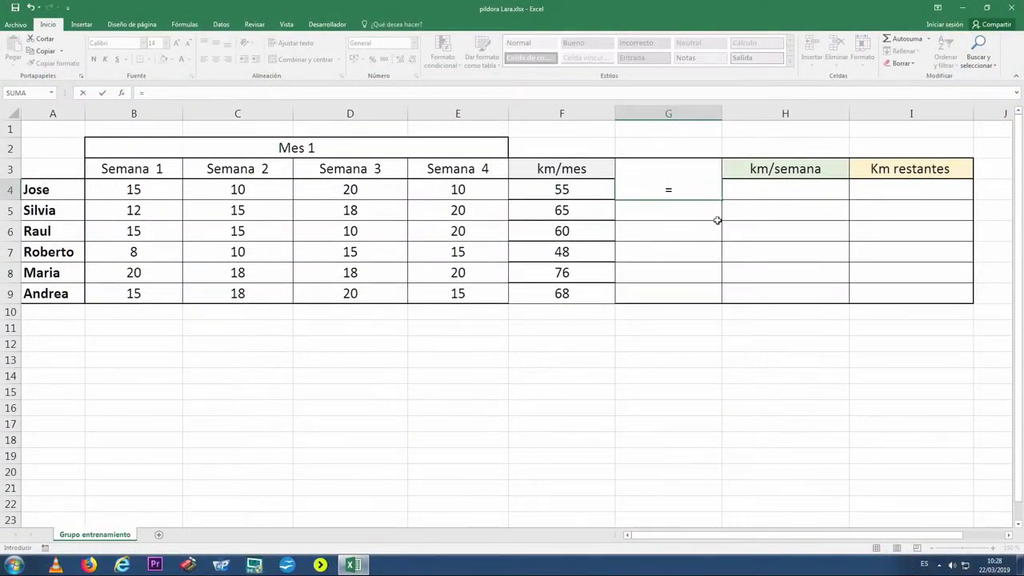
pyautogui.click(717, 216)
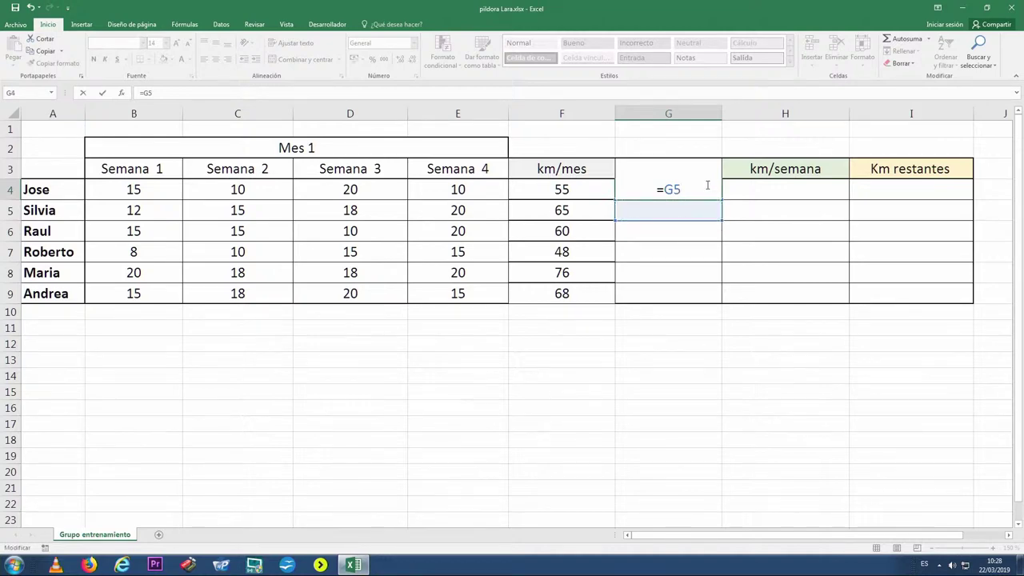
pyautogui.press('BackSpace')
pyautogui.press('Escape')
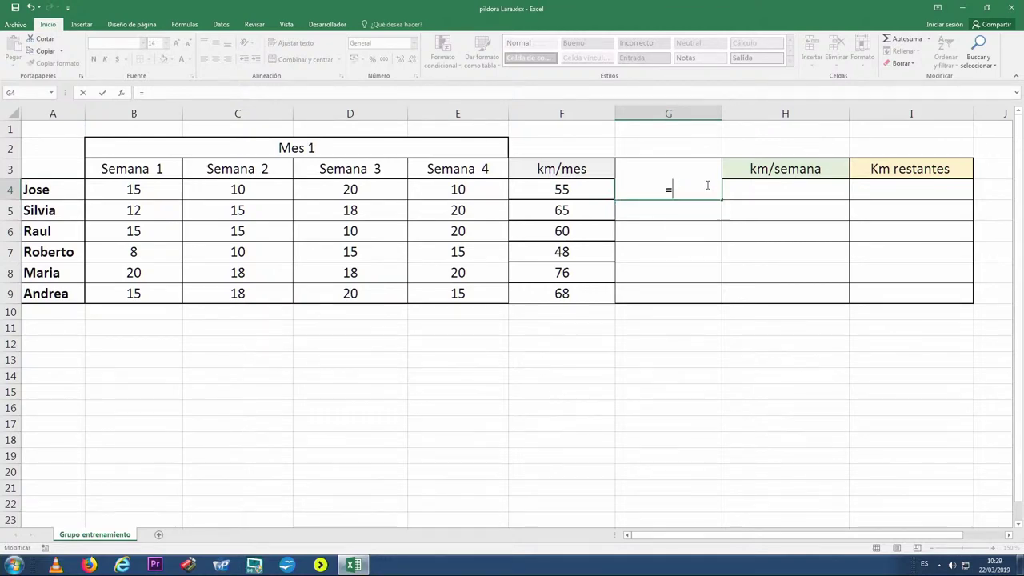
pyautogui.click(579, 190)
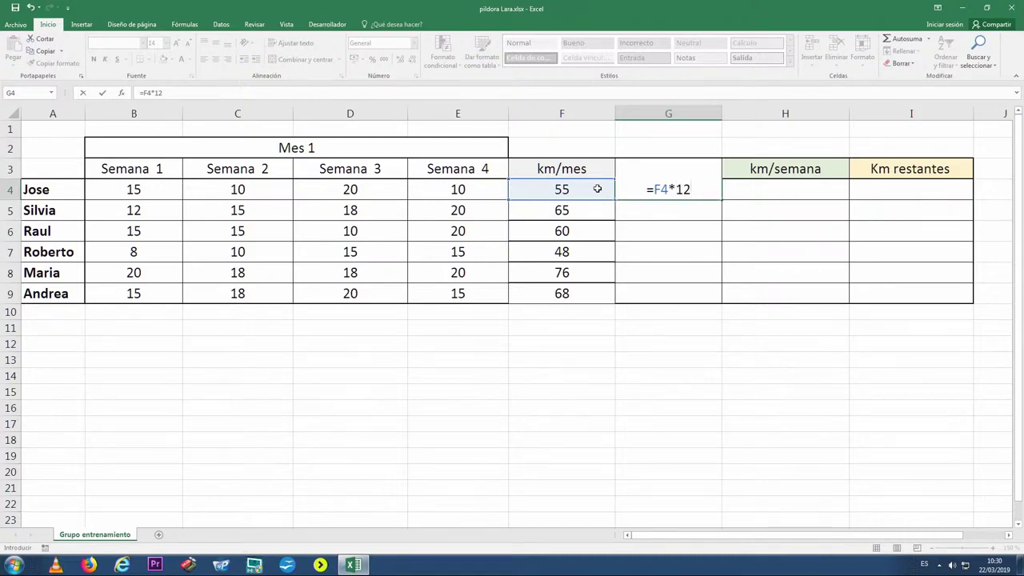
pyautogui.press('Return')
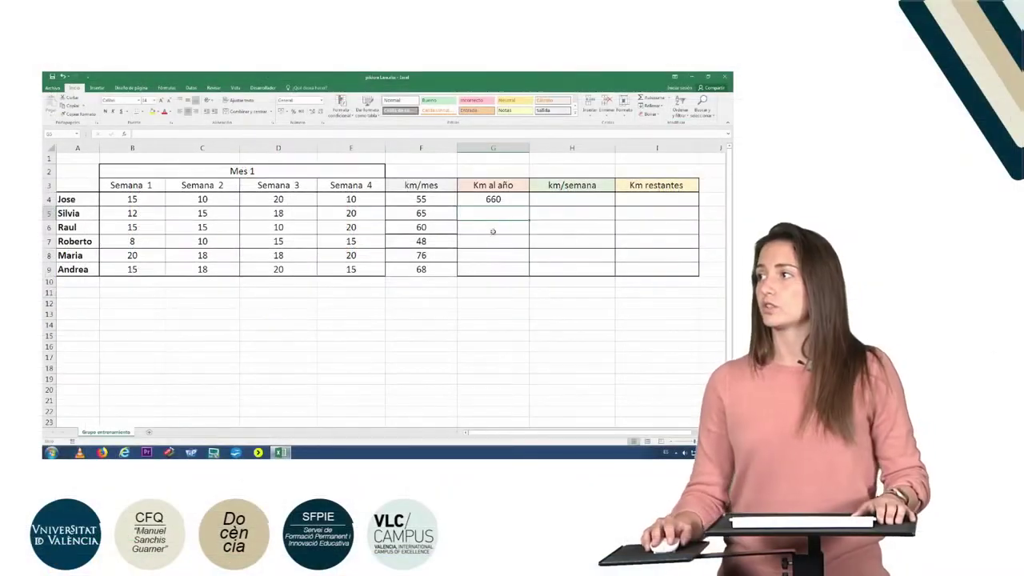
pyautogui.click(520, 199)
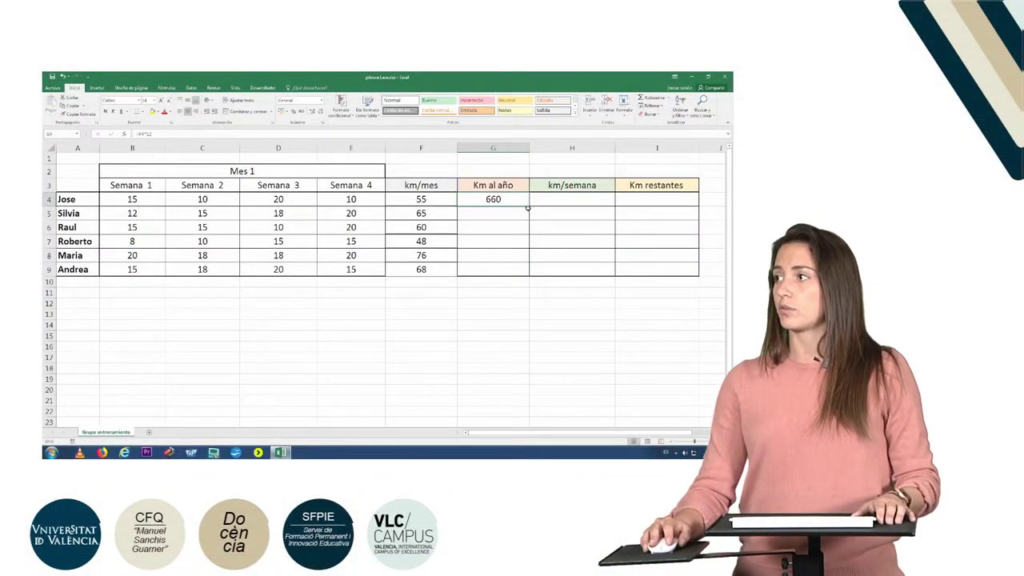
pyautogui.moveTo(529, 205); pyautogui.dragTo(529, 276)
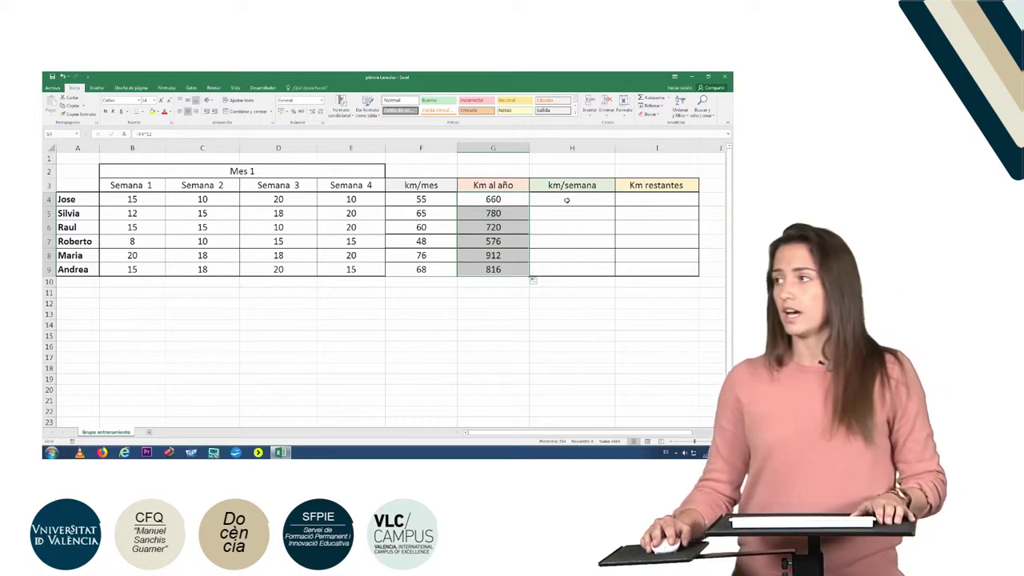
# - Enter =F4/4 in H4 and fill it down to H9 for weekly averages 13,75 to 17
pyautogui.click(566, 200)
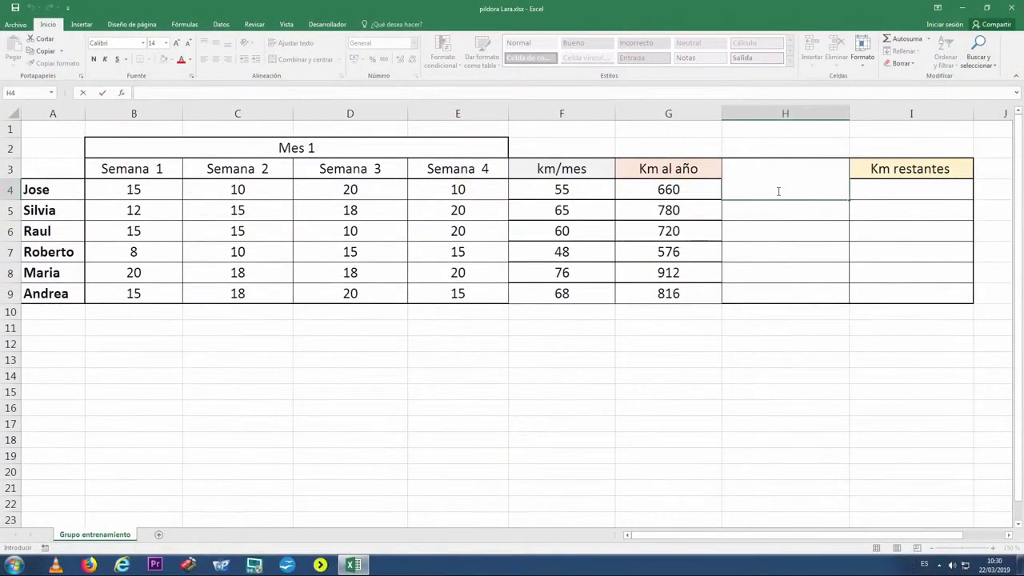
pyautogui.write('=')
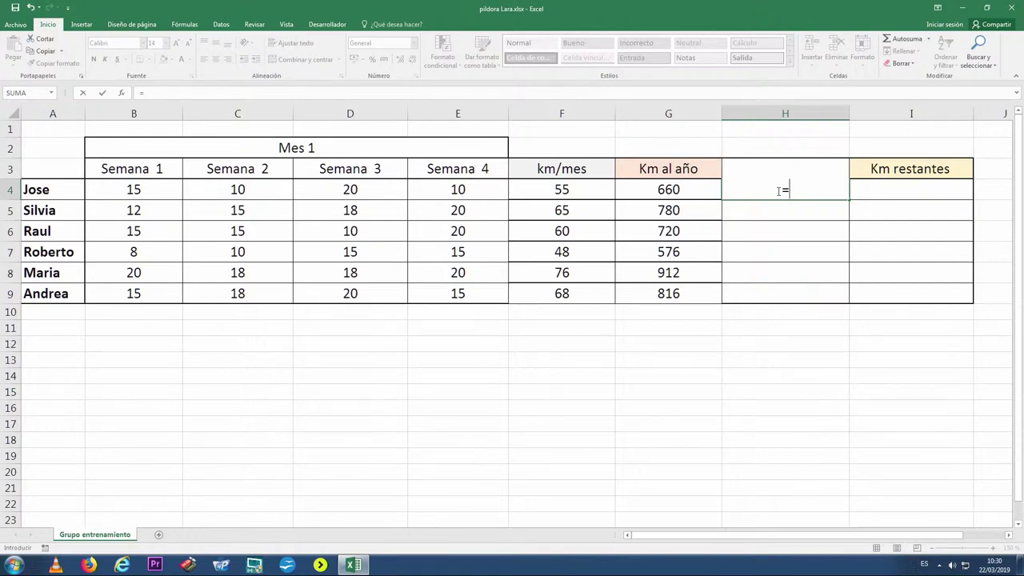
pyautogui.click(562, 190)
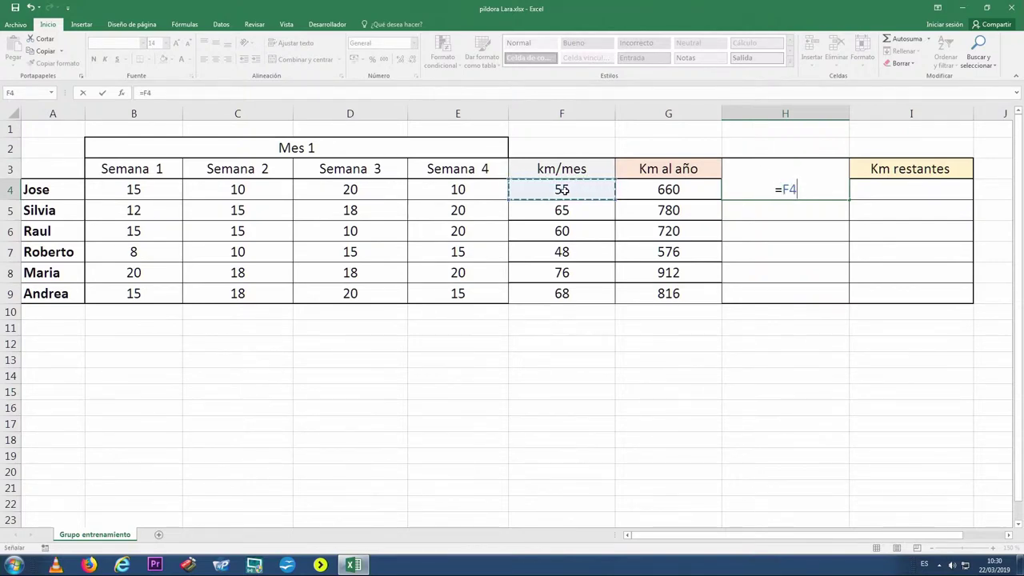
pyautogui.write('/')
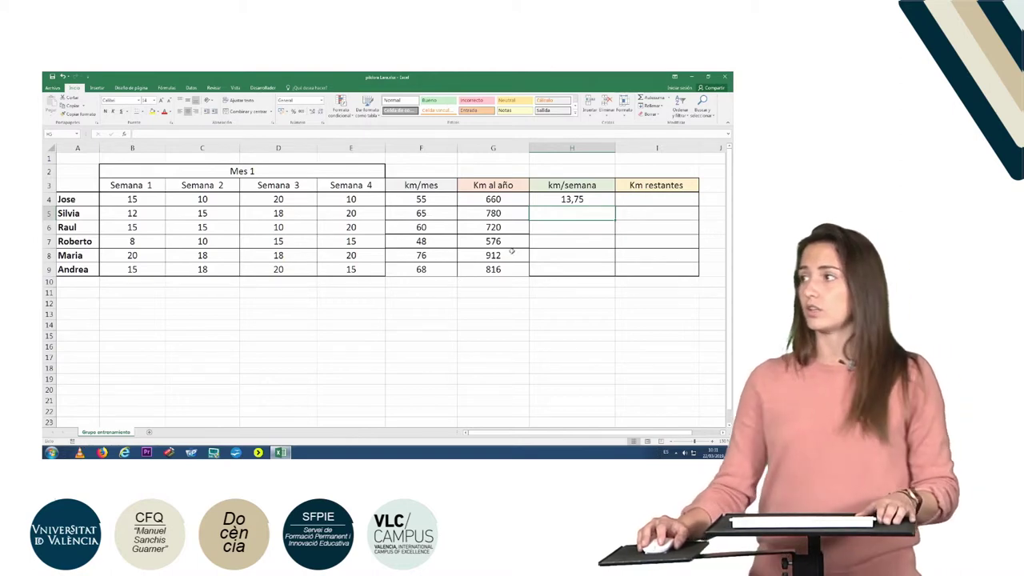
pyautogui.click(604, 198)
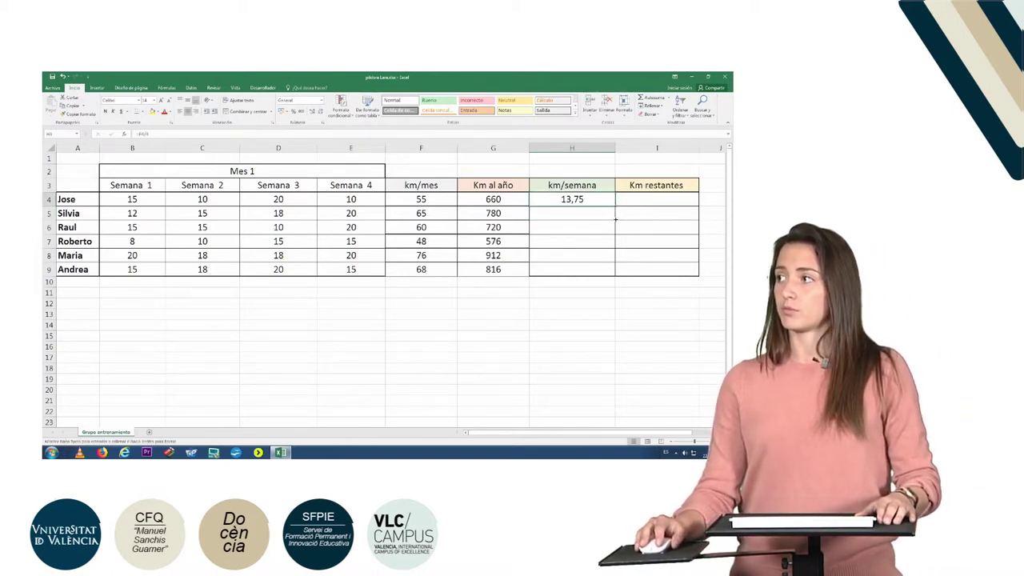
pyautogui.moveTo(616, 219); pyautogui.dragTo(613, 274)
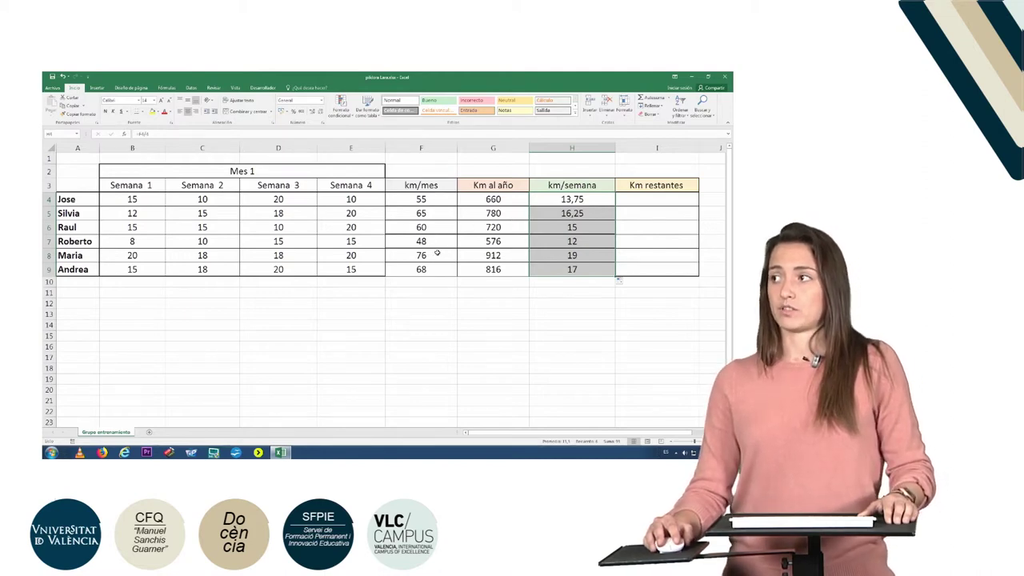
pyautogui.doubleClick(657, 200)
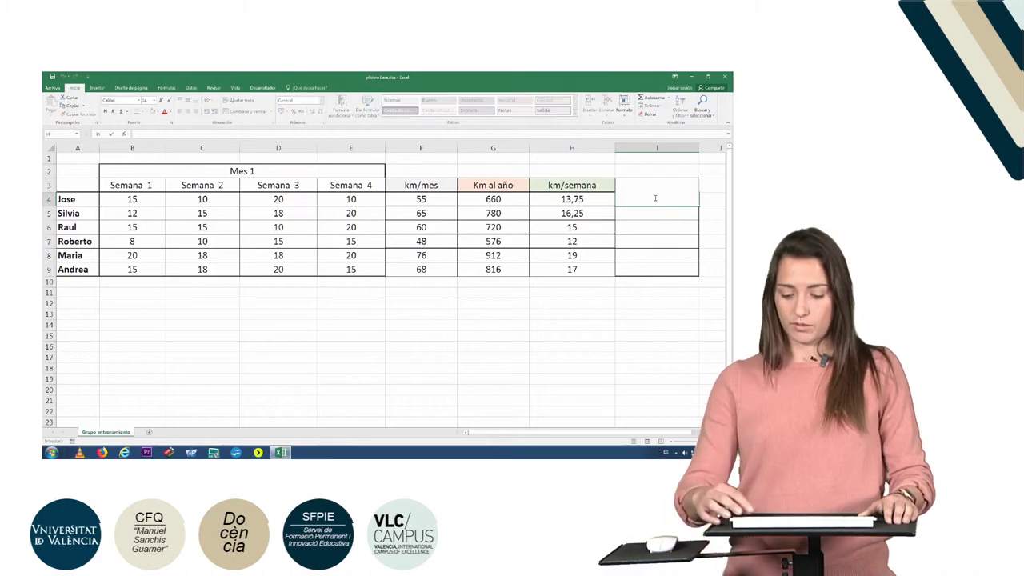
# - Enter =G4-F4 in I4 and fill it down to I9: 605, 715, 660, 528, 836, 748
pyautogui.write('=')
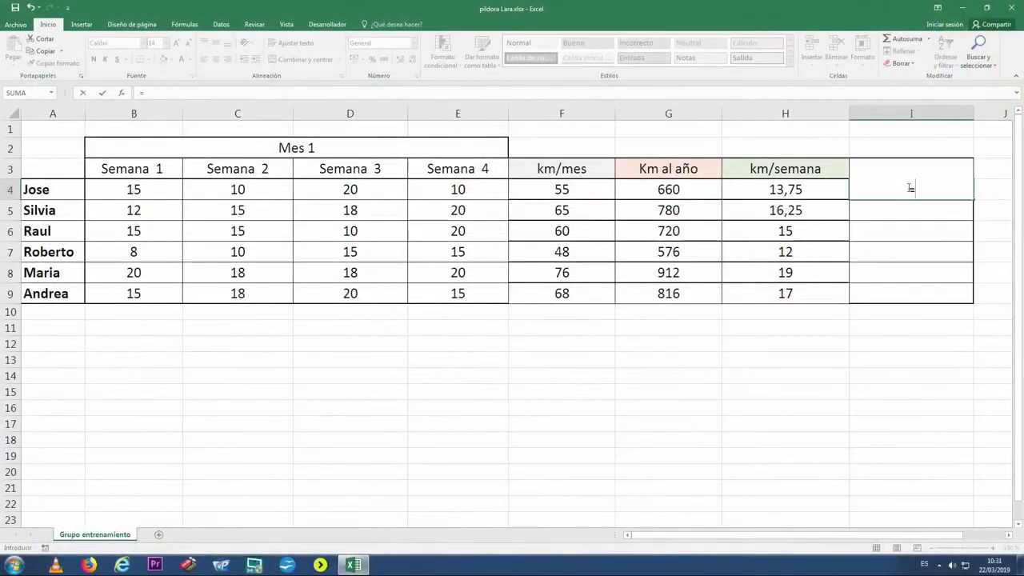
pyautogui.click(700, 193)
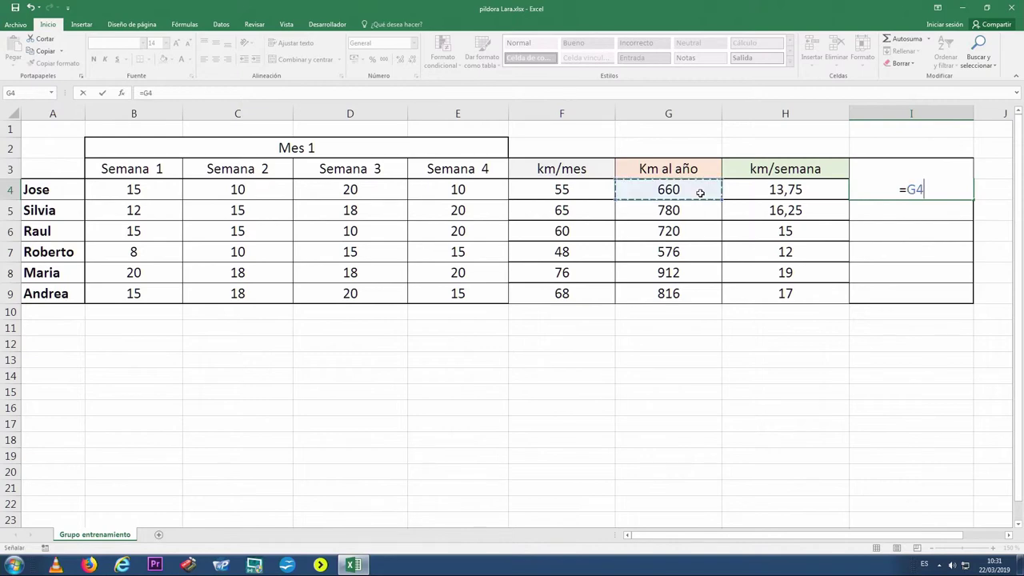
pyautogui.write('-')
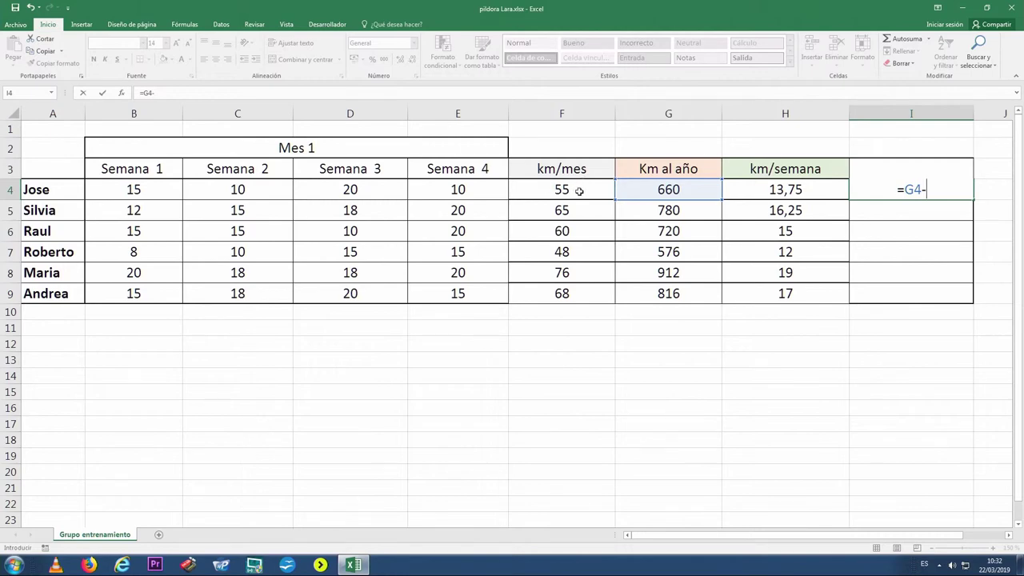
pyautogui.click(579, 191)
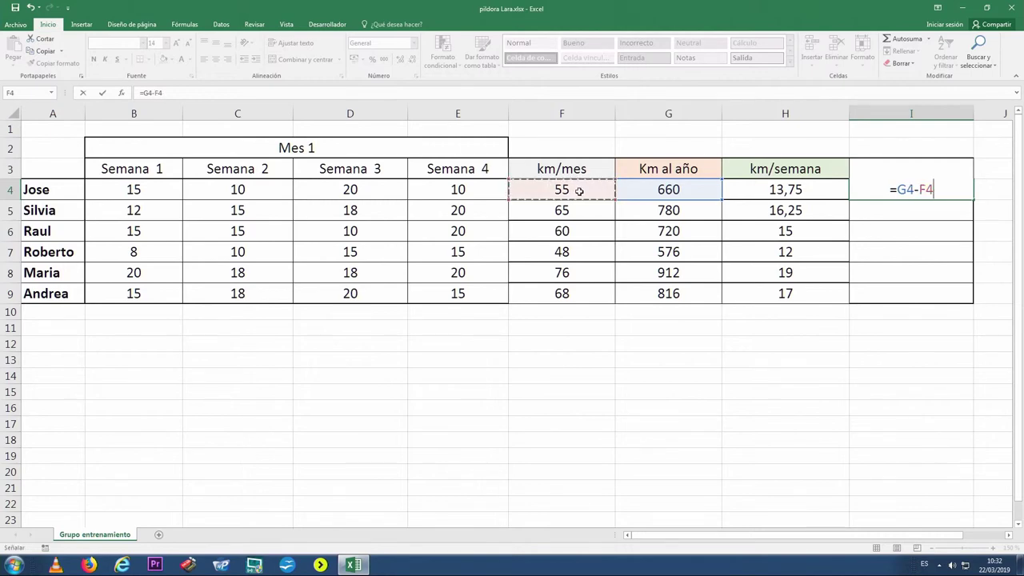
pyautogui.press('Return')
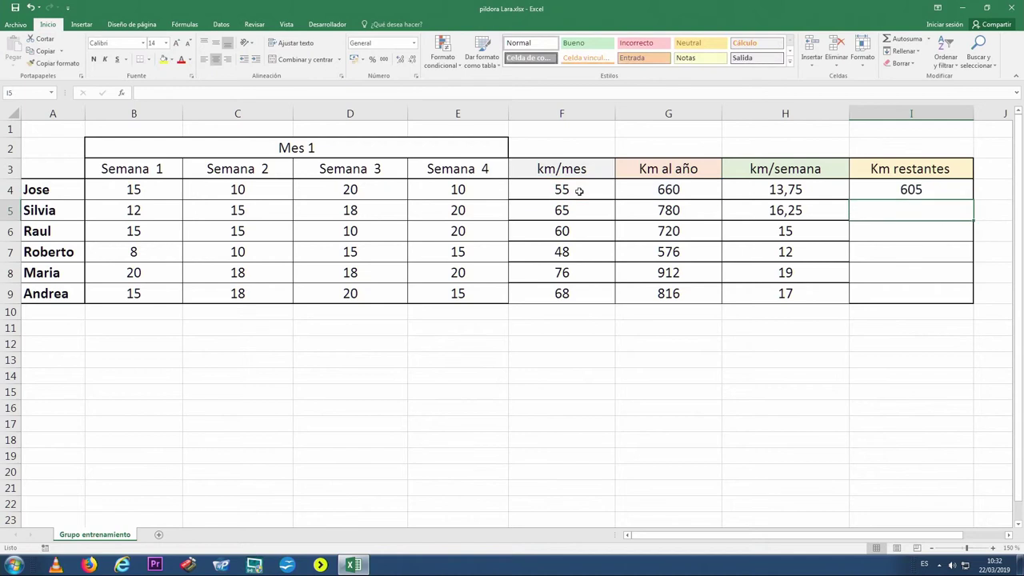
pyautogui.click(943, 189)
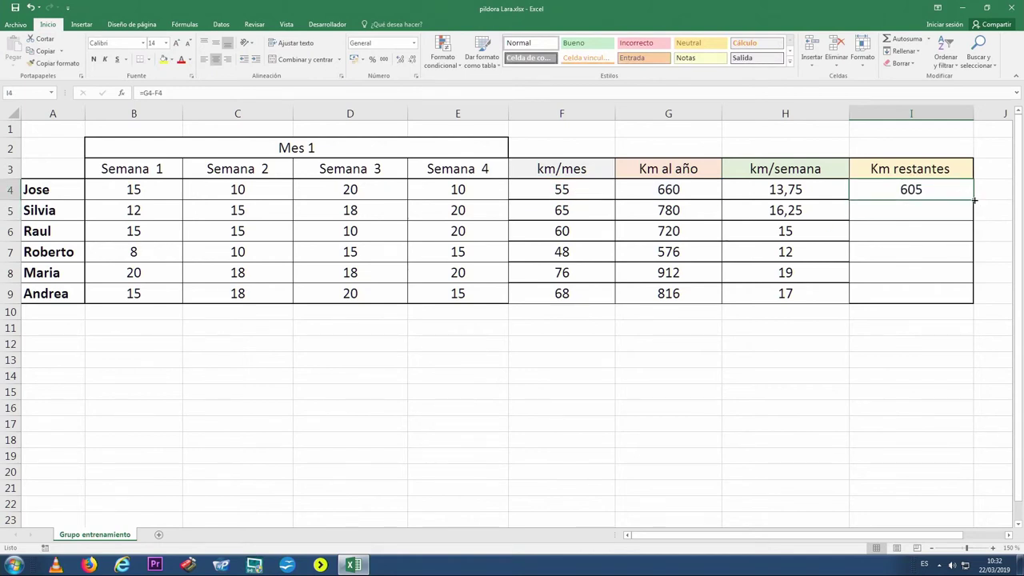
pyautogui.doubleClick(975, 200)
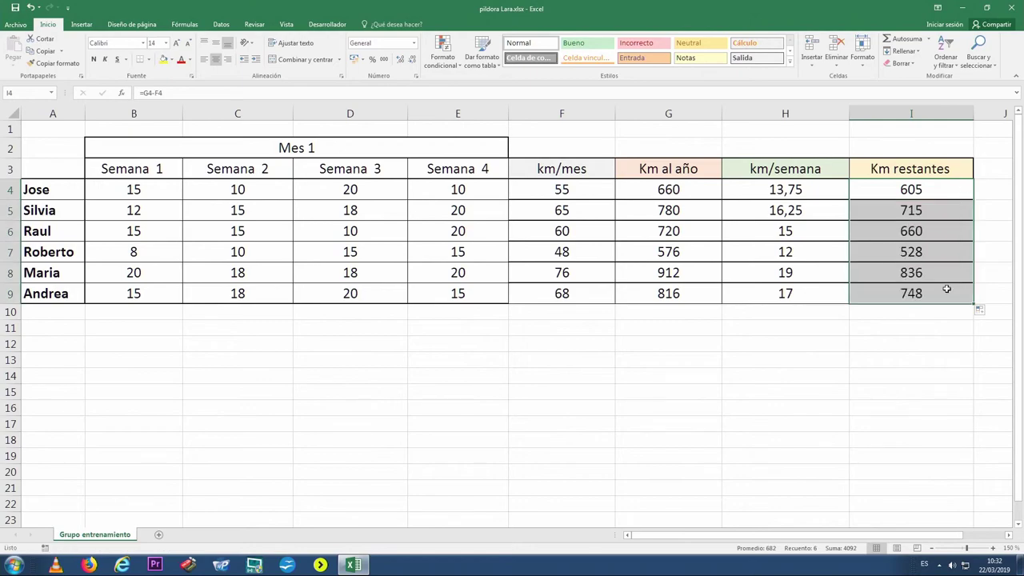